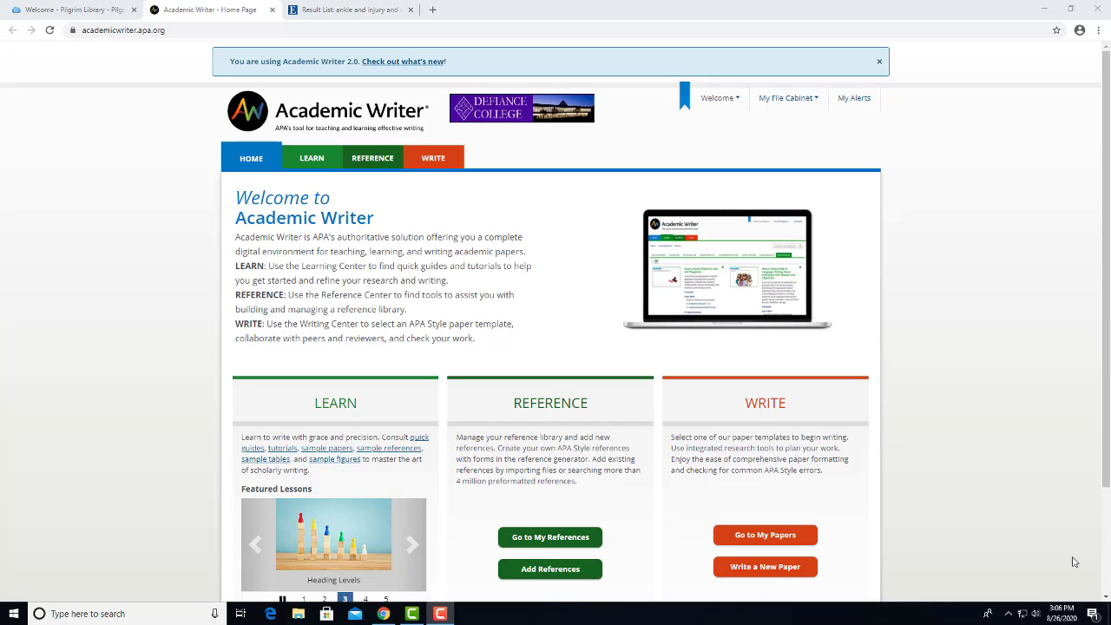
Log in to Academic Writer with the saved account username and password
click(720, 101)
click(719, 126)
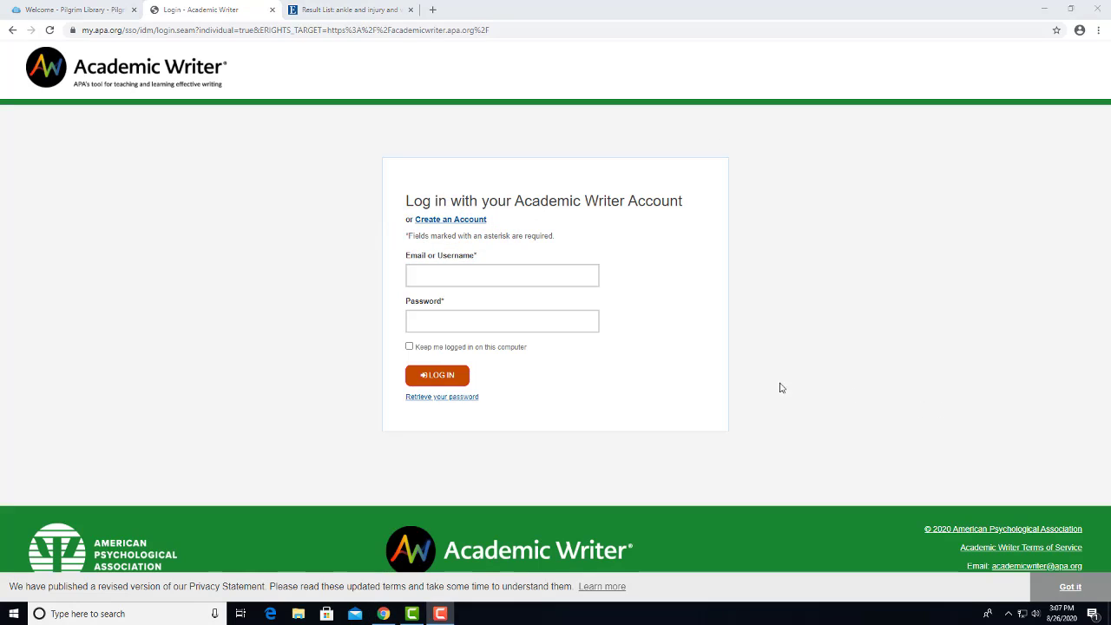
click(524, 276)
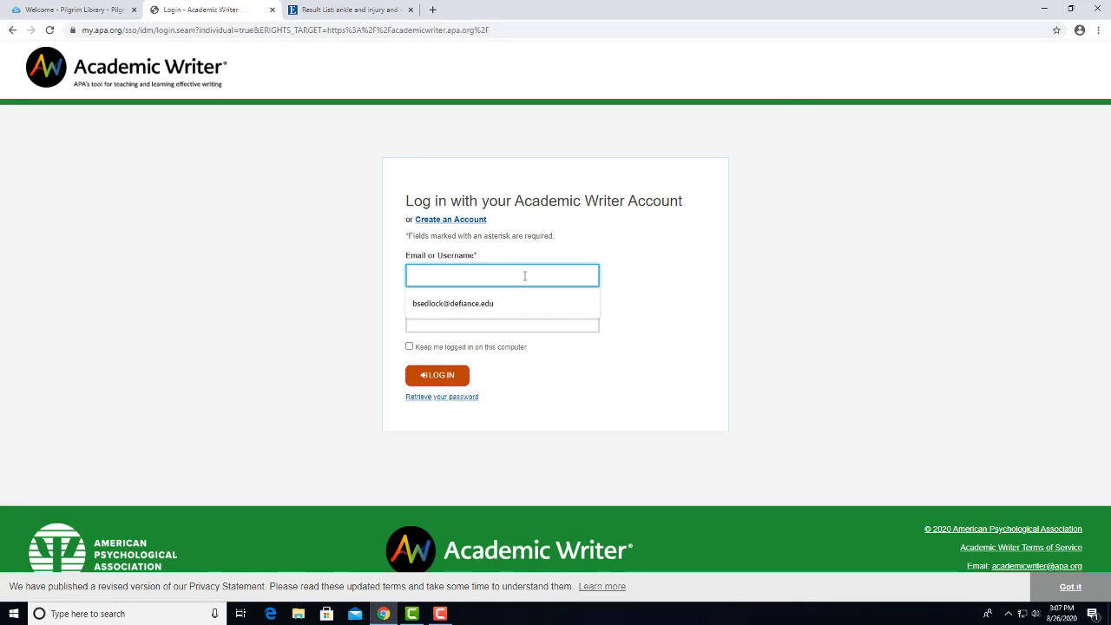
click(483, 303)
click(476, 322)
text(•••••••••)
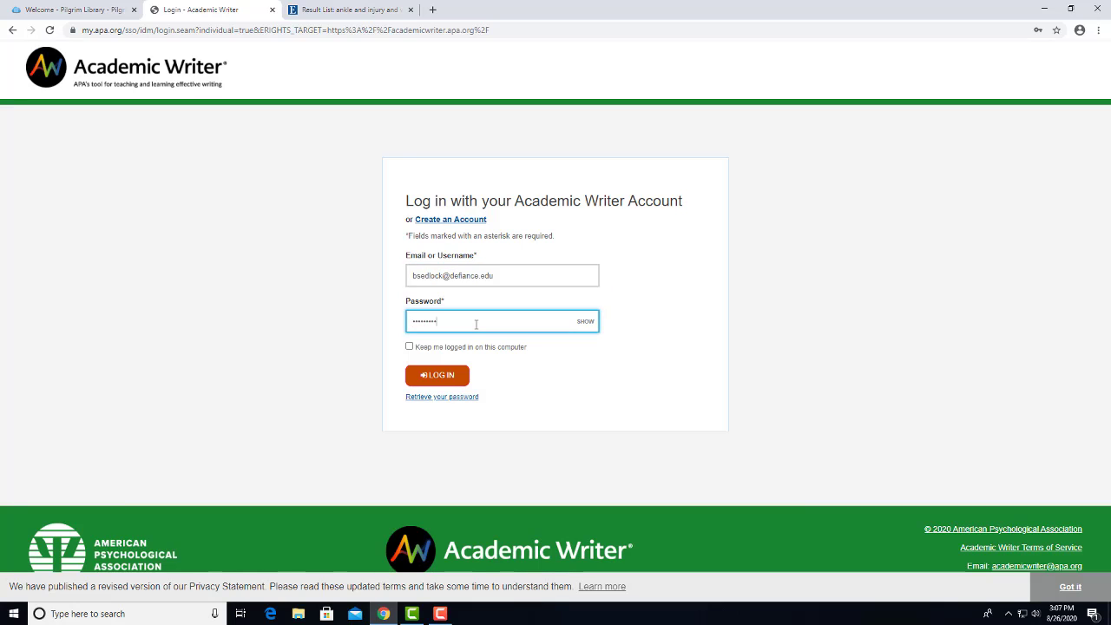
text(••)
click(436, 375)
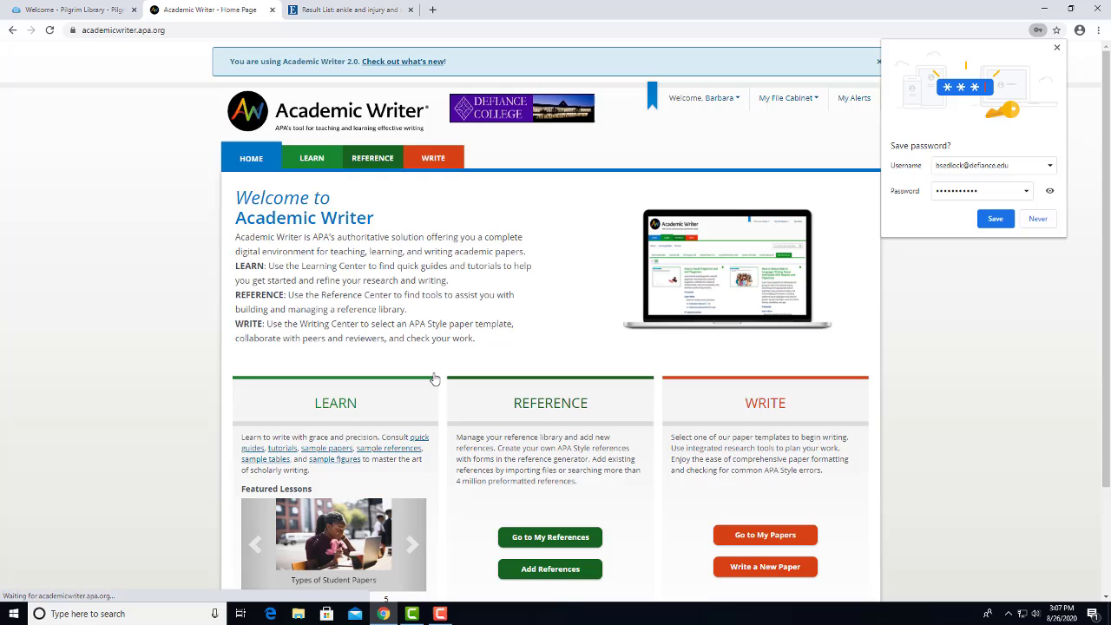
Decline saving the password in the browser and start adding a new reference
click(1040, 221)
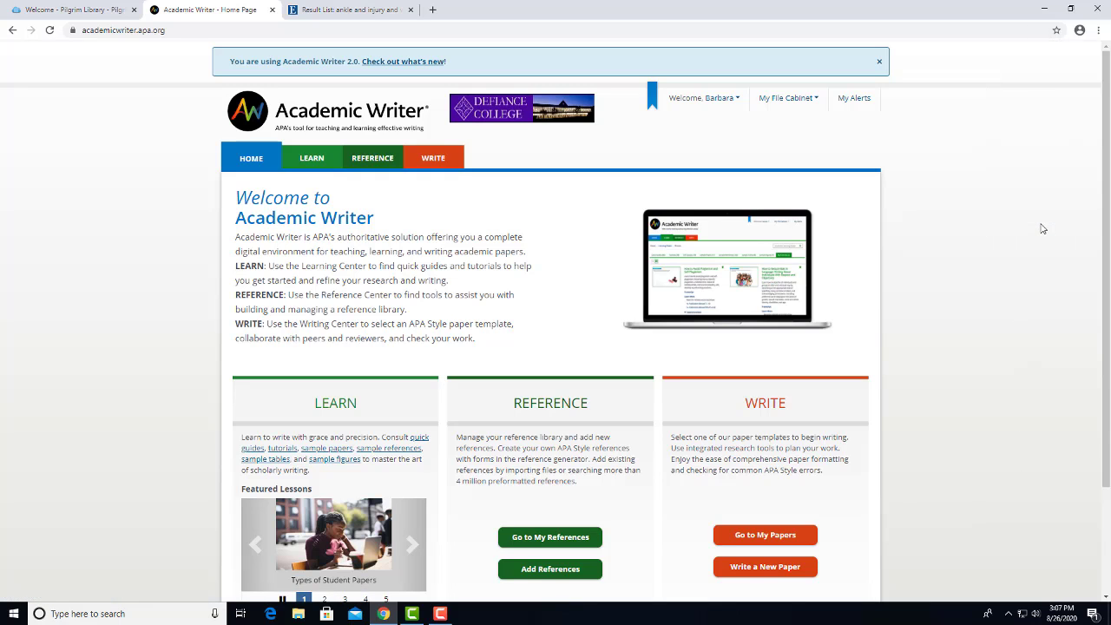
scroll(986, 464, down, 3)
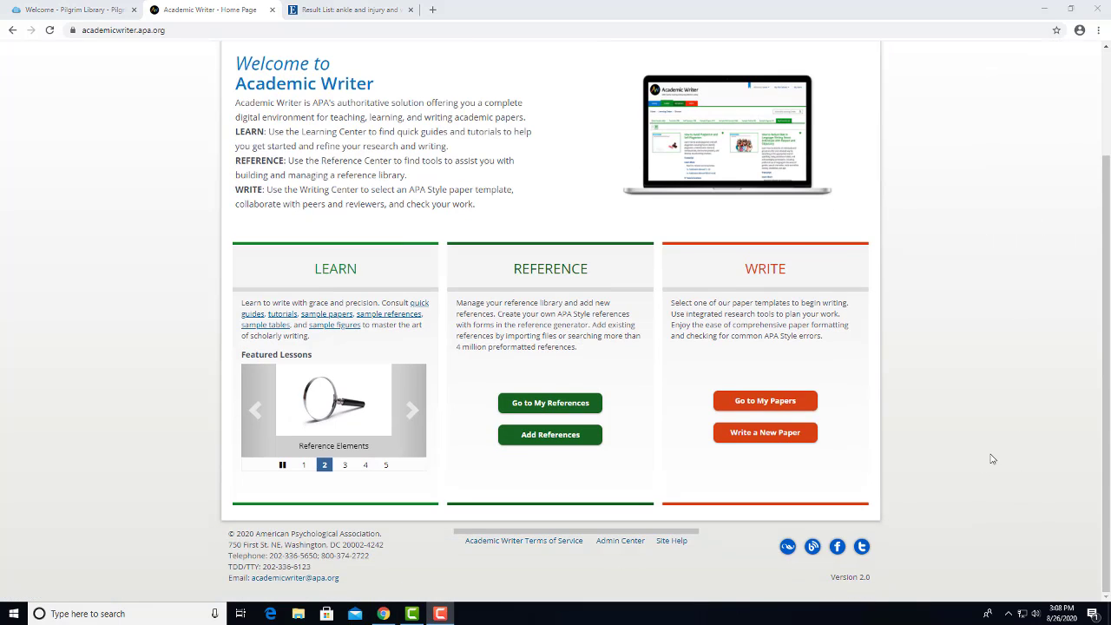
click(594, 443)
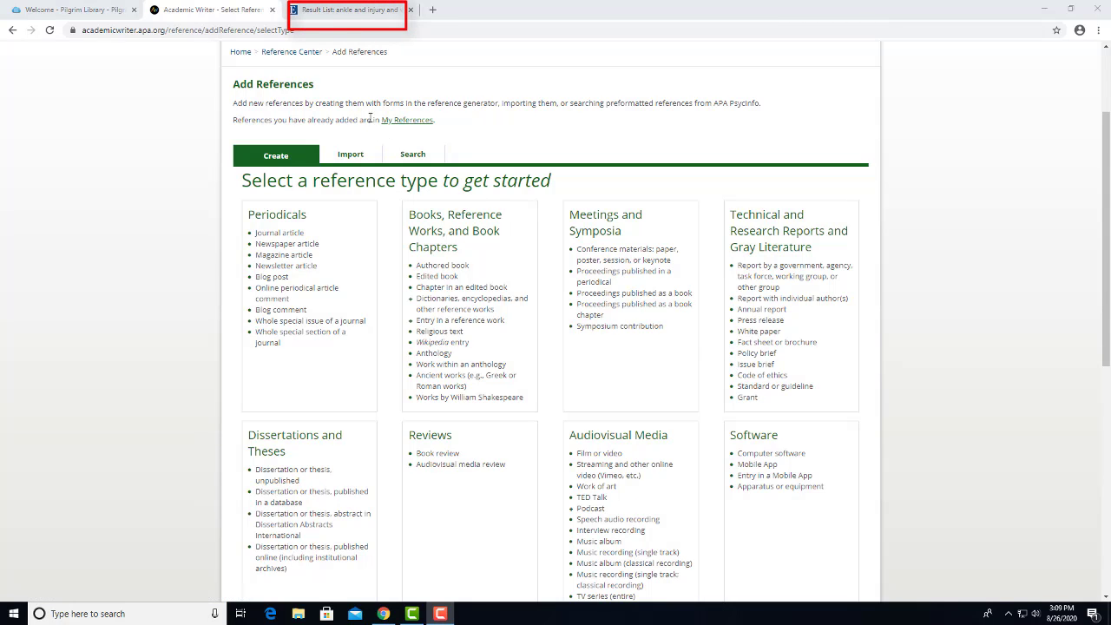
In the EBSCOhost results, open the full record for result 4, the volleyball injury article
click(318, 12)
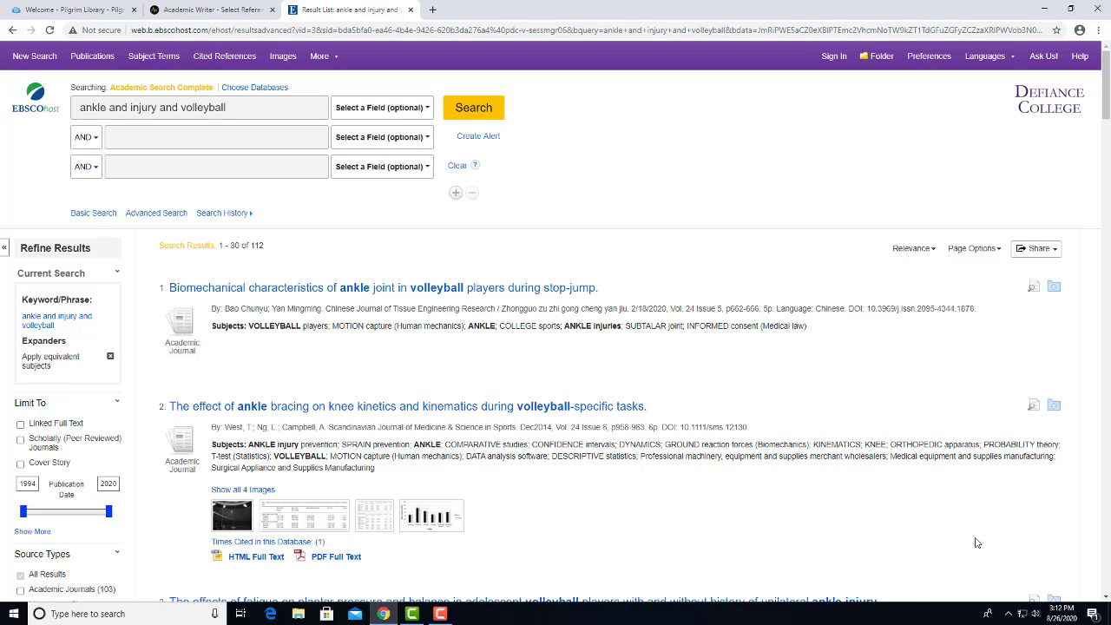
scroll(894, 467, down, 1)
scroll(895, 466, down, 7)
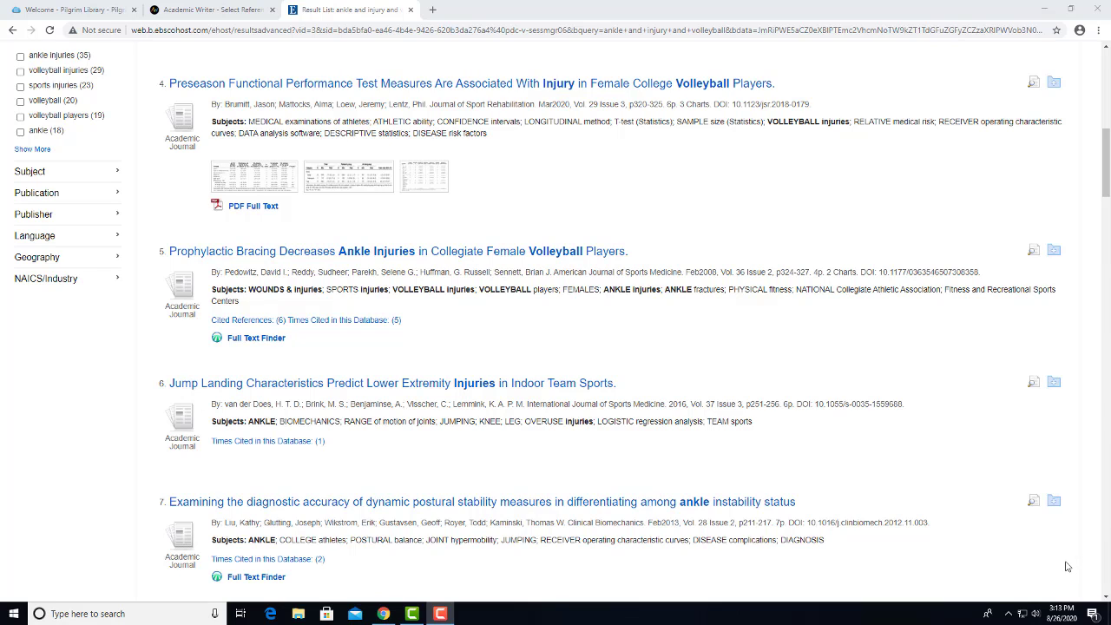
click(519, 85)
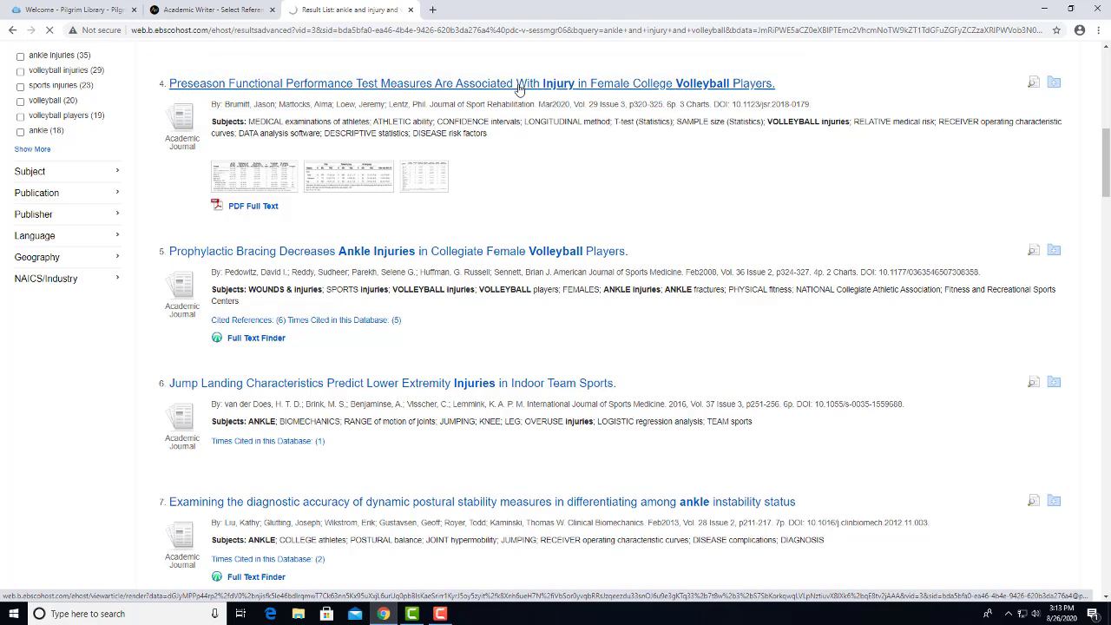
scroll(587, 196, down, 2)
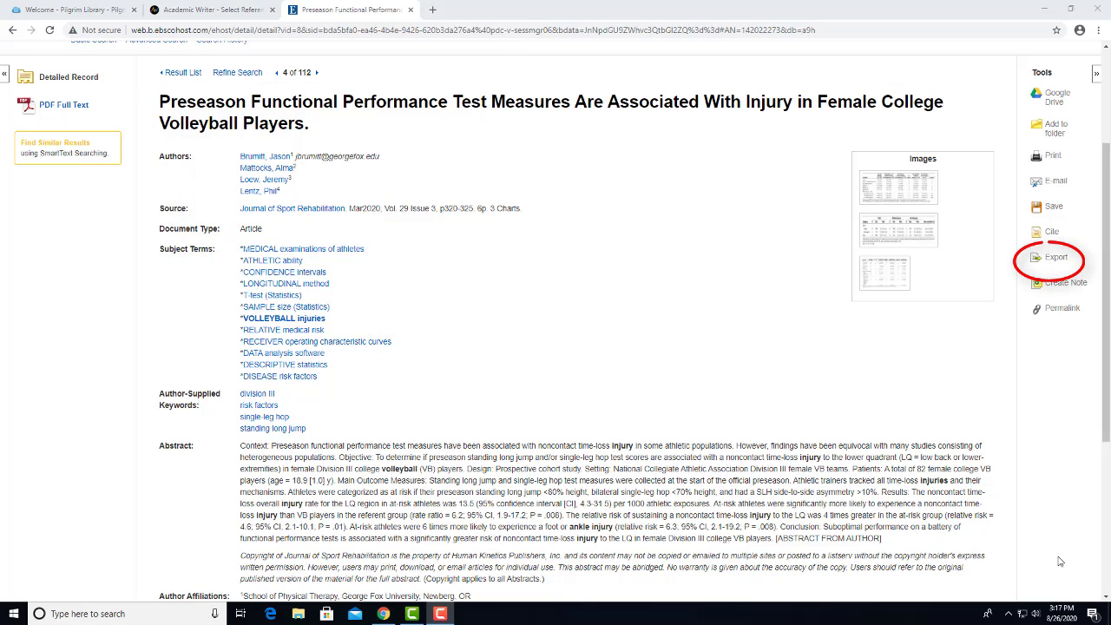
Export the article citation in RIS format, saving delivery.ris to the desktop
click(1054, 261)
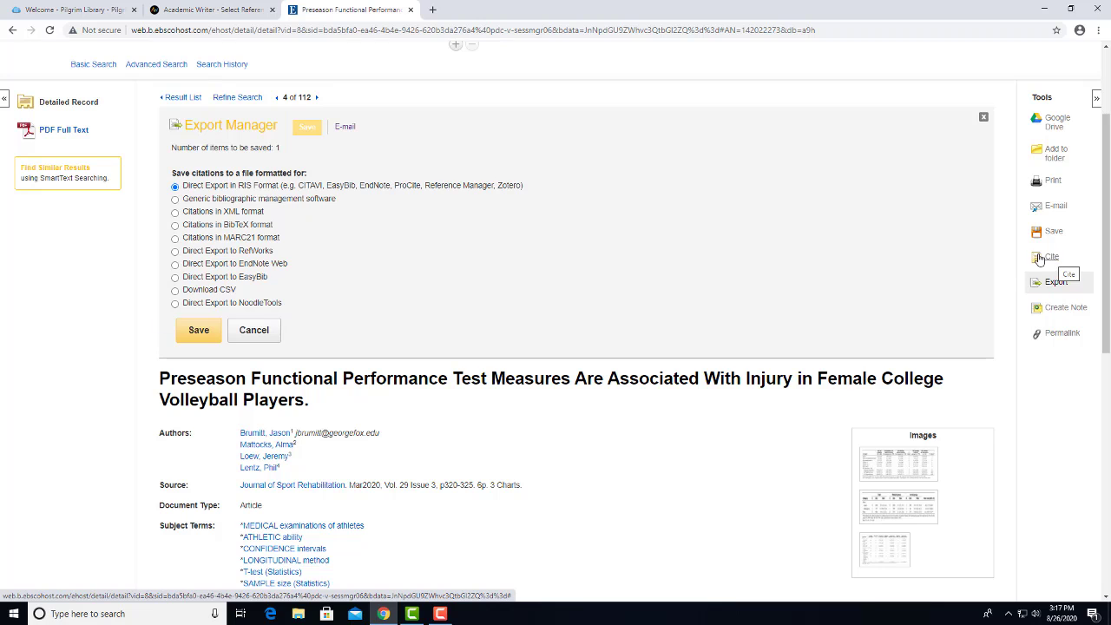
click(198, 331)
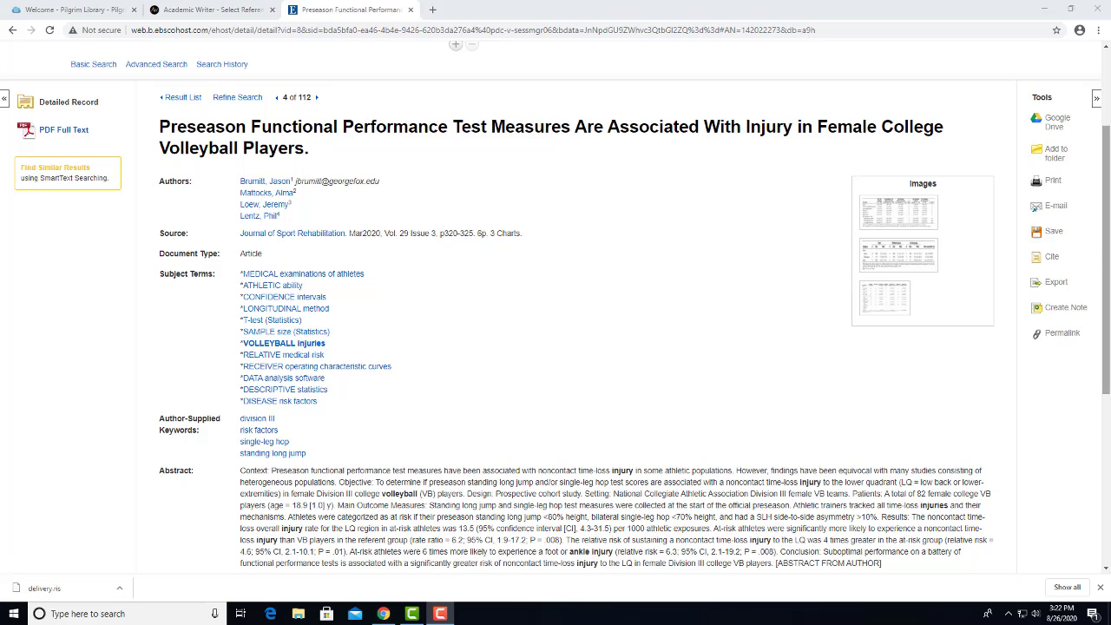
click(1044, 8)
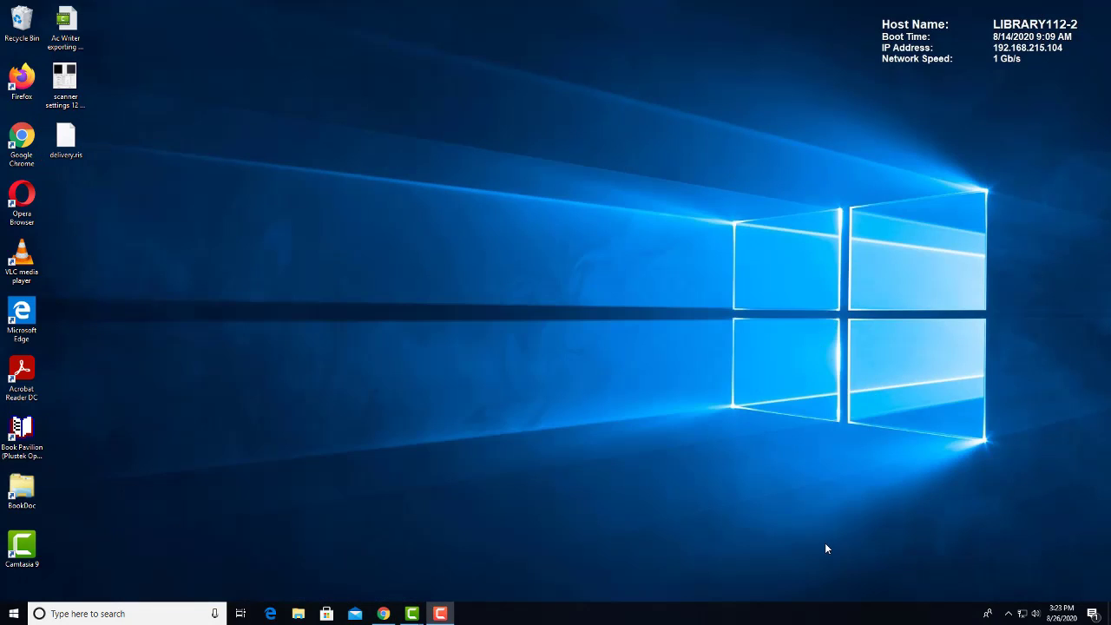
click(382, 614)
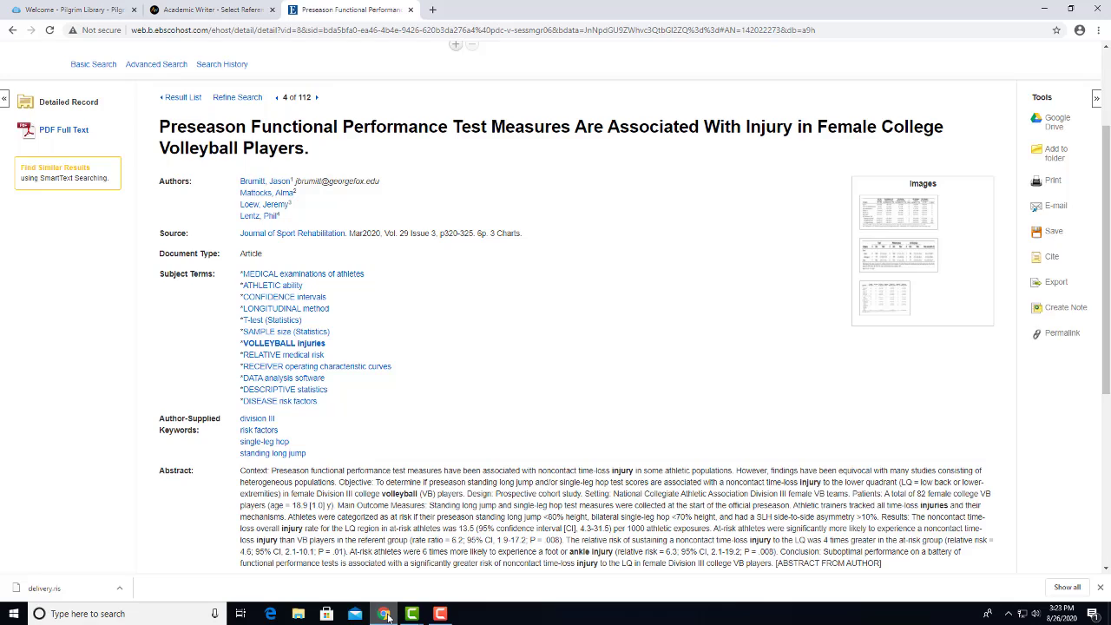
Import delivery.ris into Academic Writer with EBSCOhost as the RIS file origin
click(249, 11)
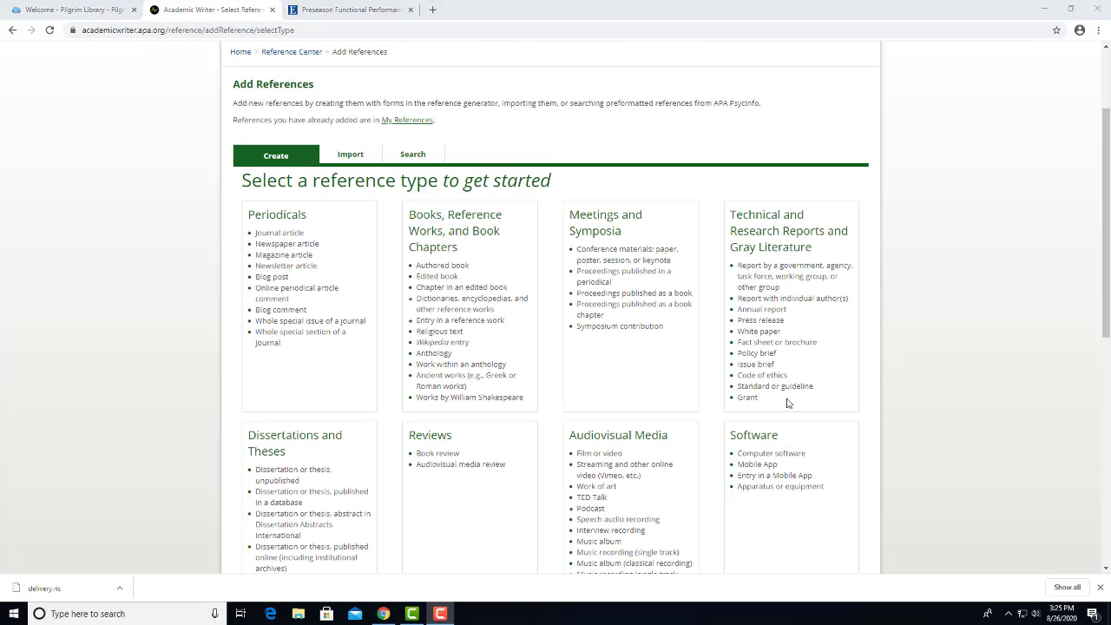
click(352, 156)
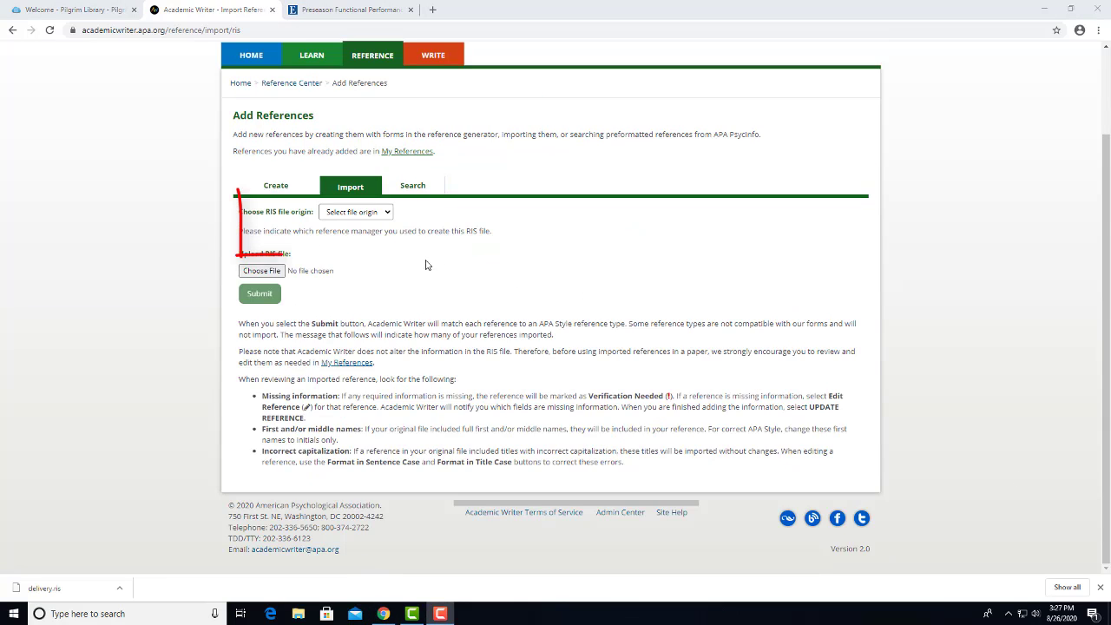
click(387, 214)
click(374, 248)
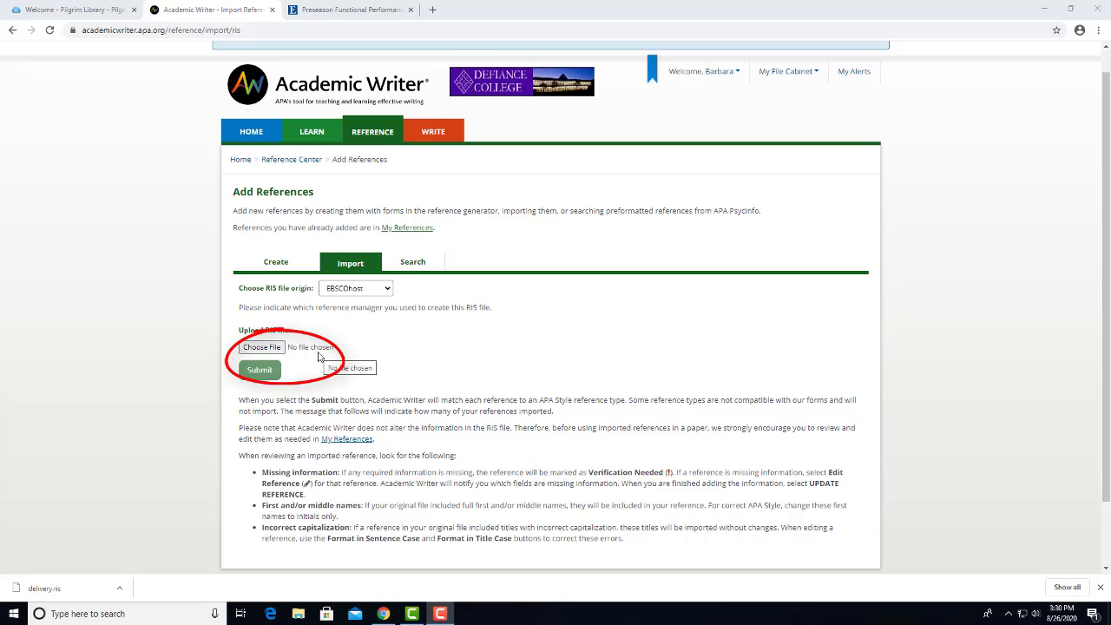
click(276, 350)
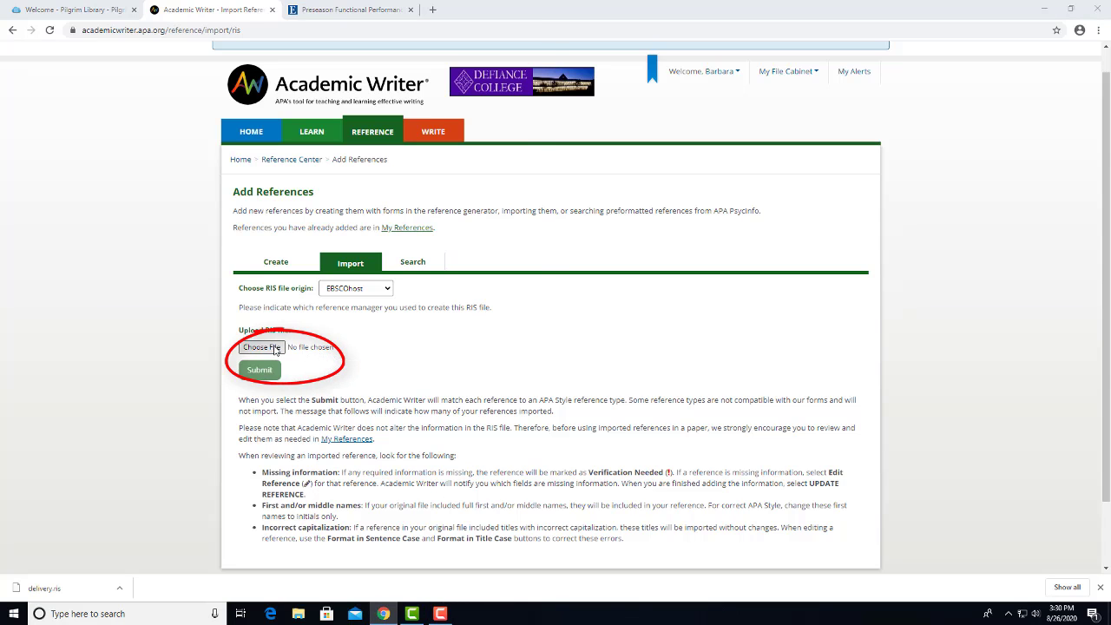
click(134, 96)
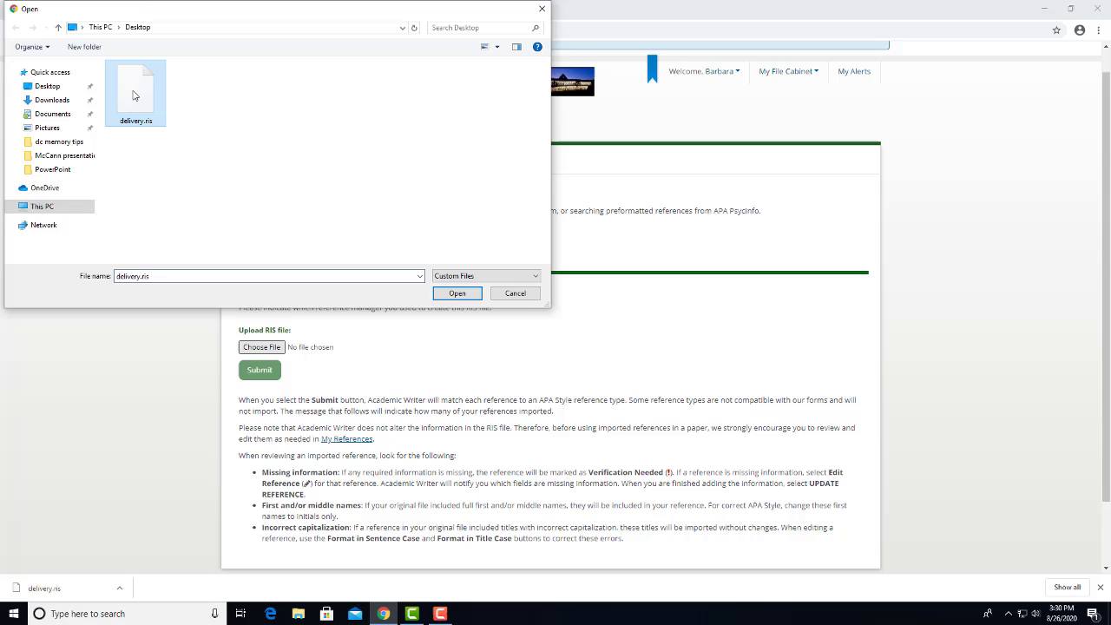
click(455, 295)
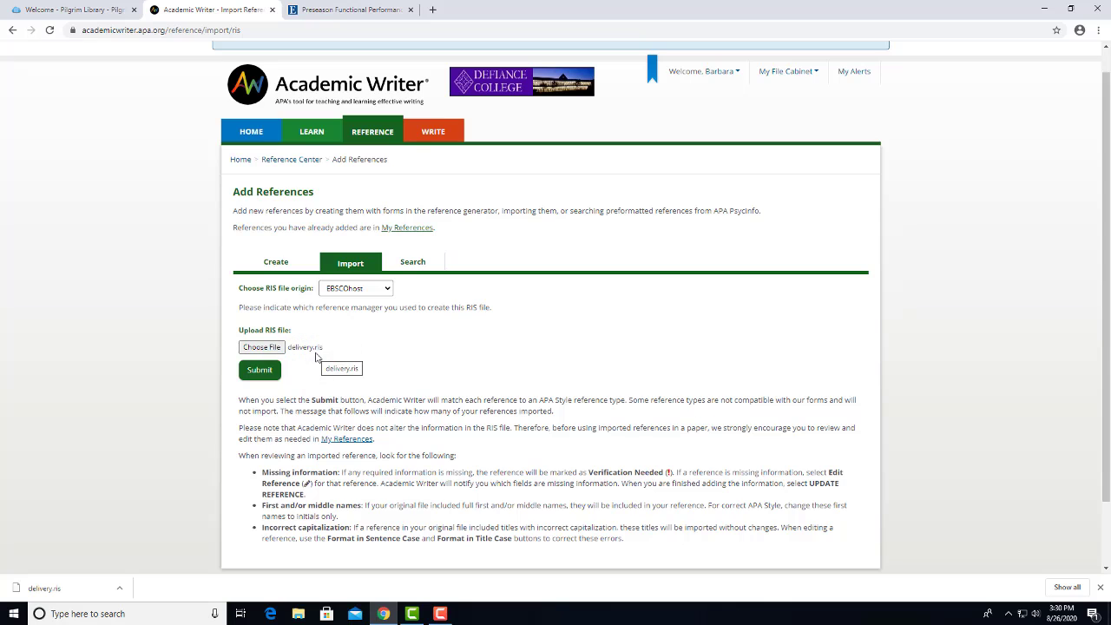
click(271, 374)
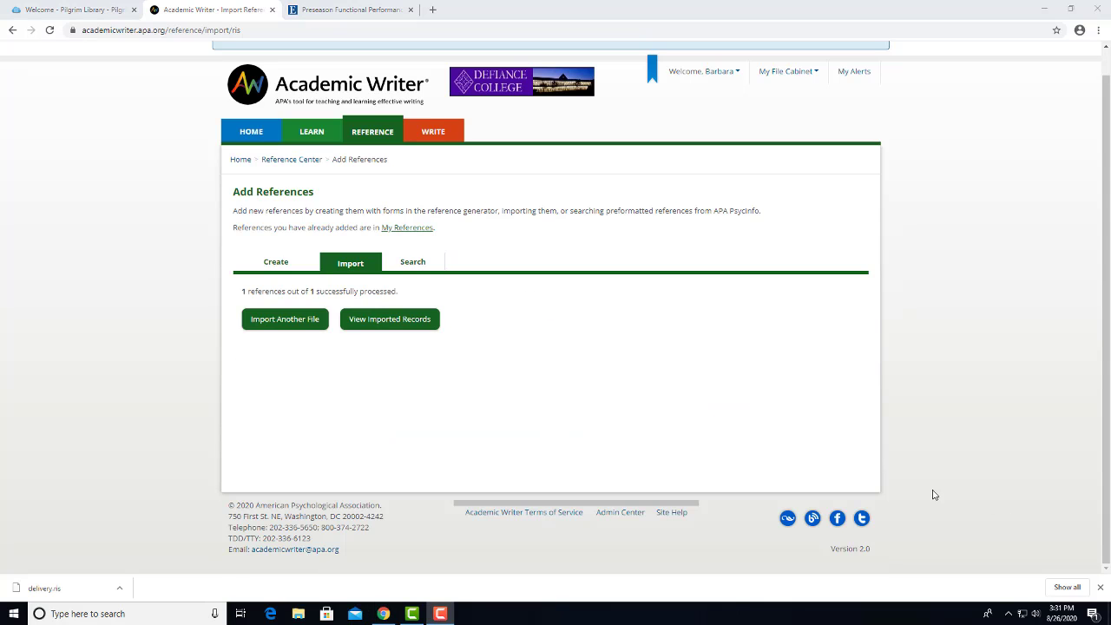
View the imported records in My References
click(416, 326)
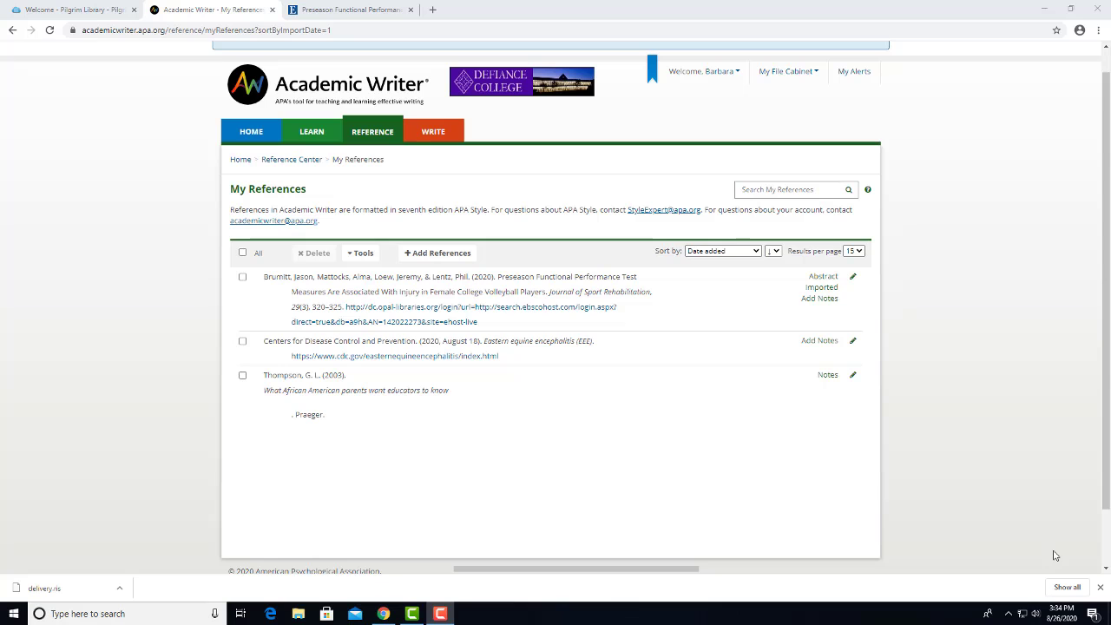
Edit the first author to initial 'J.', remove the given name from the last-name entry, and update the author list
click(853, 278)
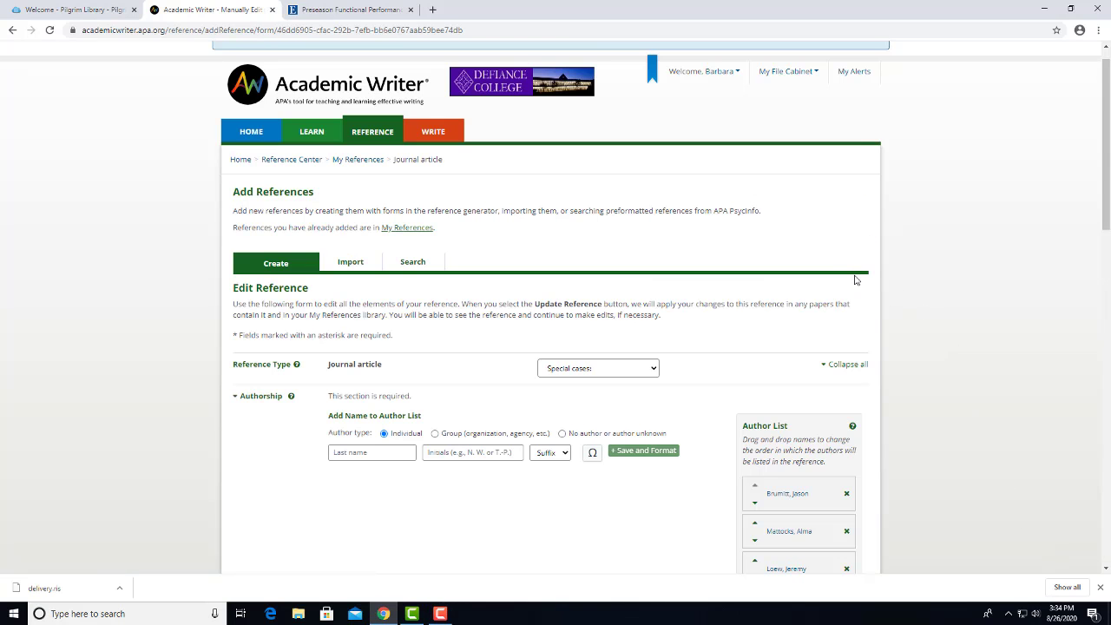
scroll(997, 504, down, 3)
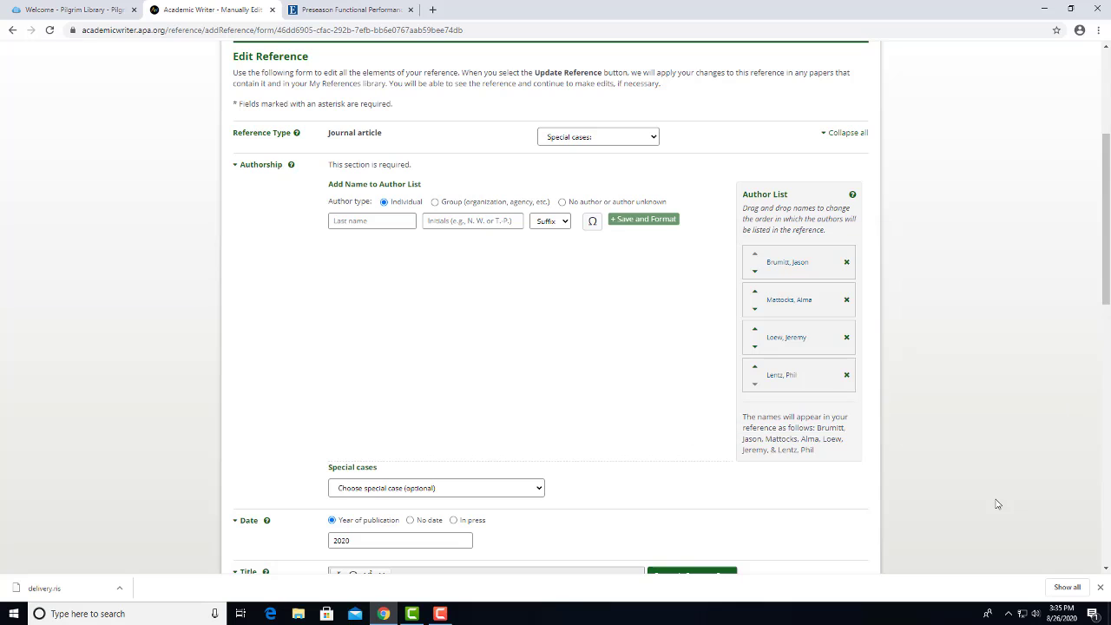
click(800, 265)
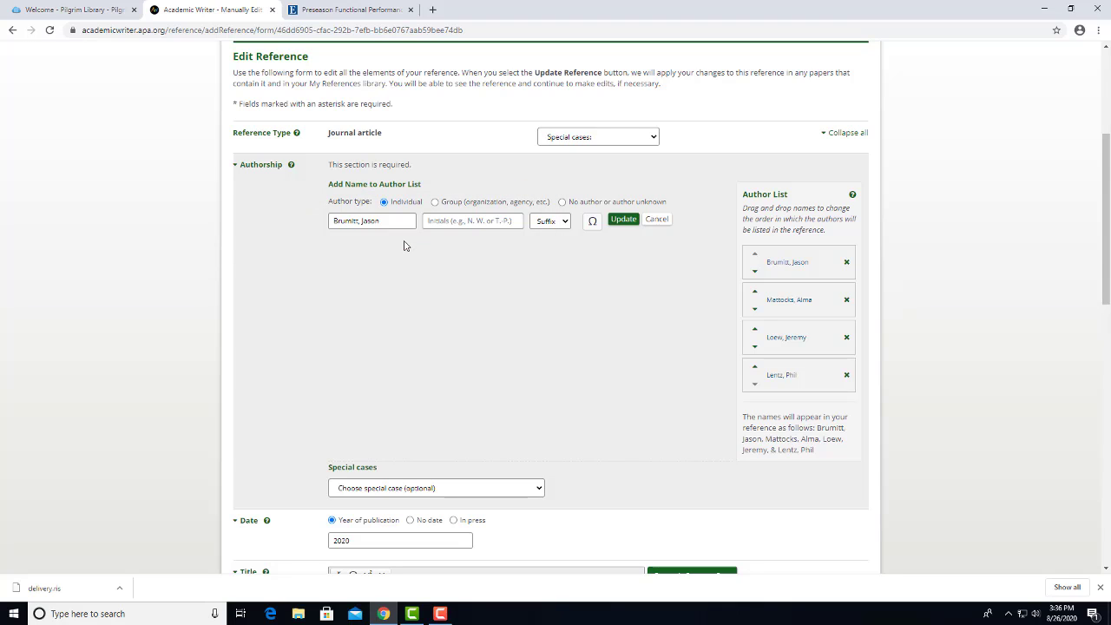
click(439, 221)
text(J)
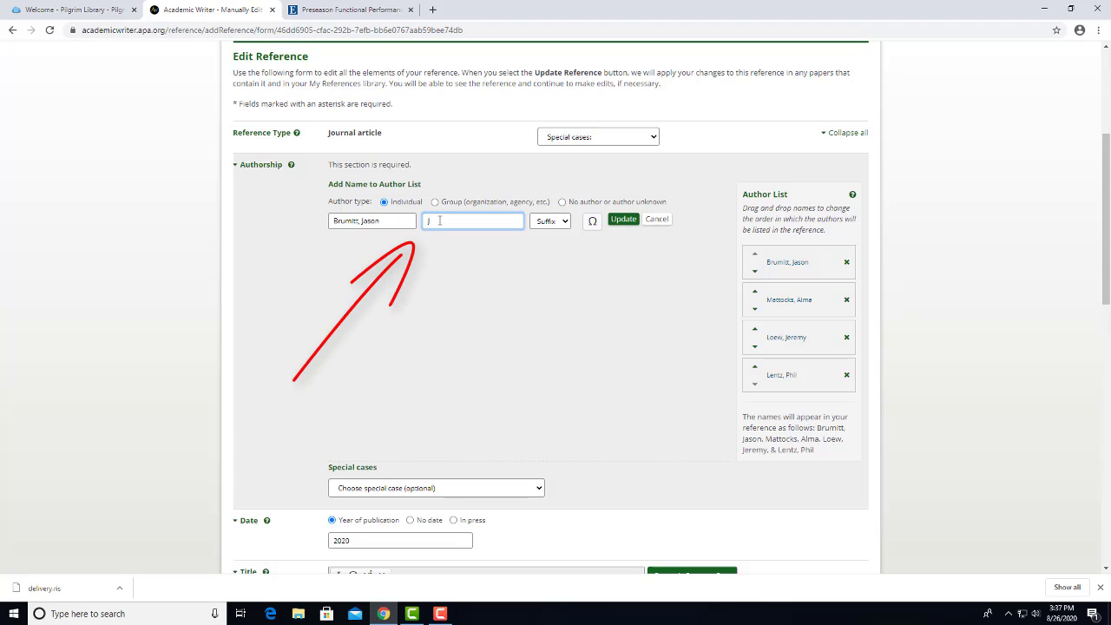
text(.)
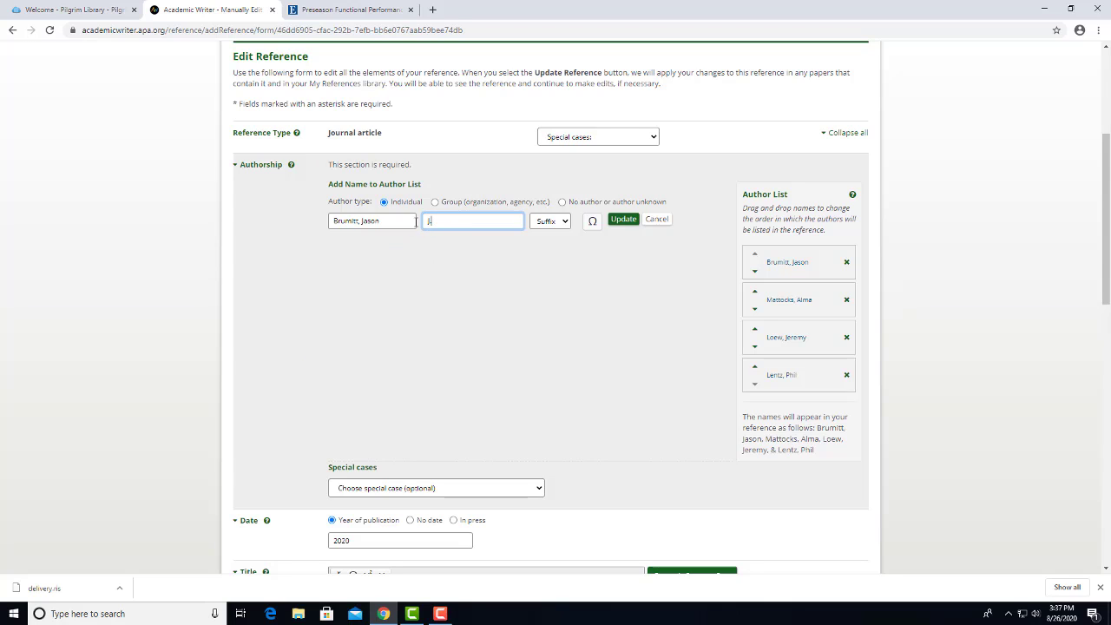
click(412, 221)
key(BackSpace)
key(BackSpace)
key(BackSpace)
key(BackSpace)
key(BackSpace)
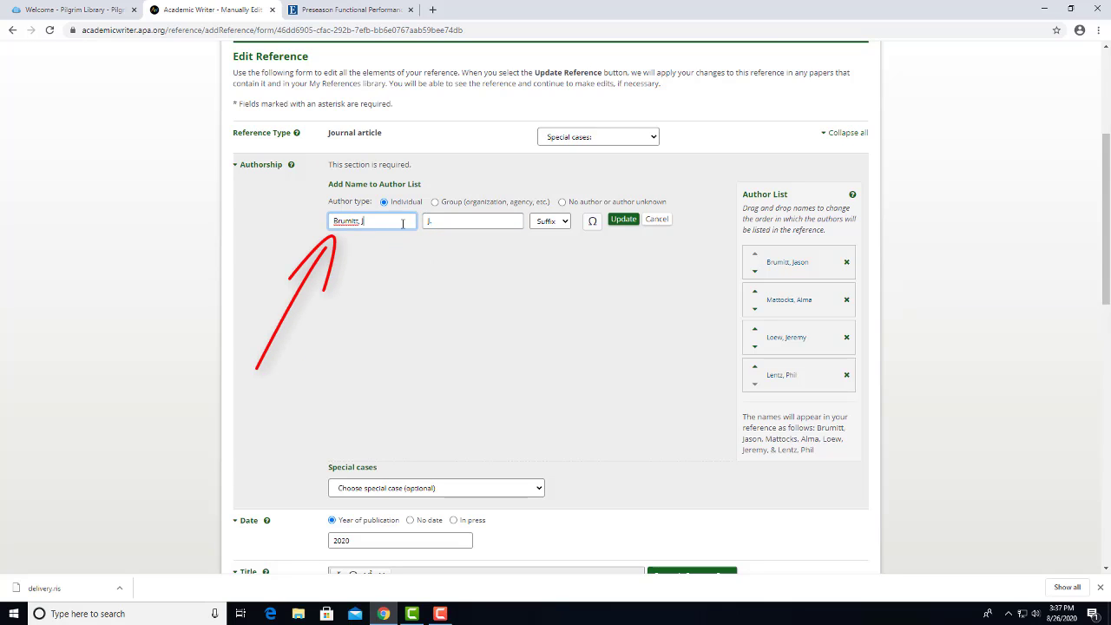
key(BackSpace)
key(BackSpace)
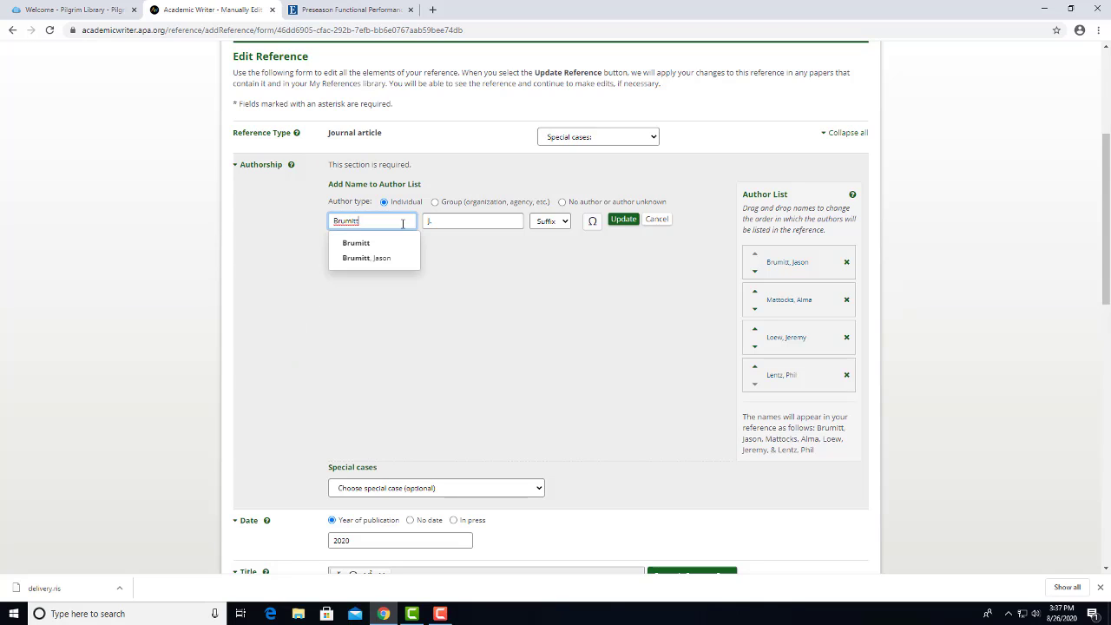
click(625, 220)
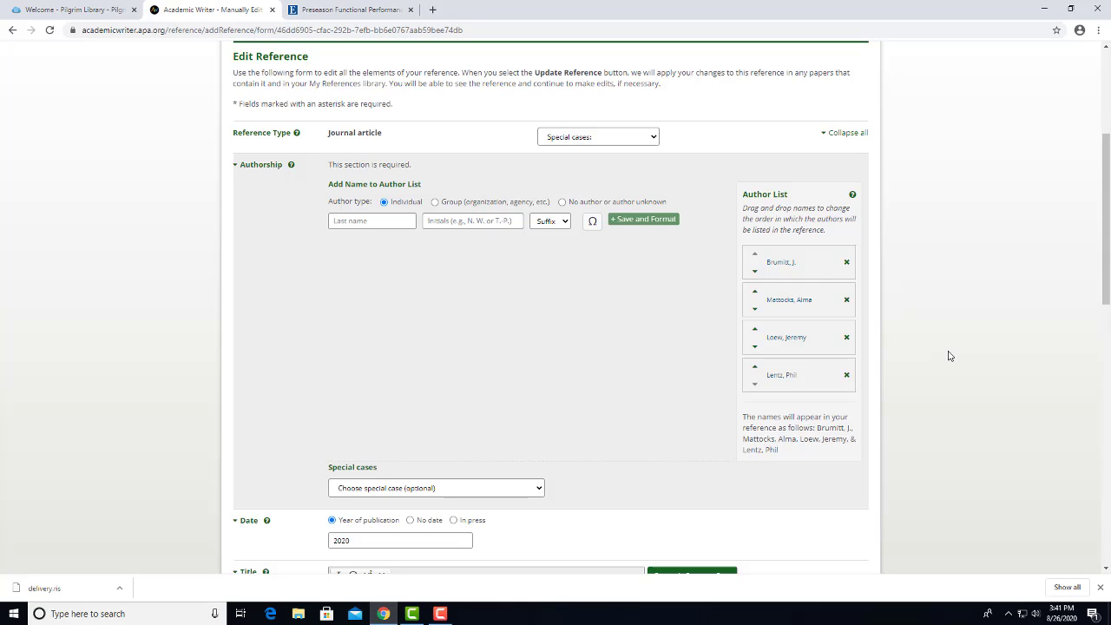
Apply Format in Sentence Case to the article title
scroll(948, 356, down, 3)
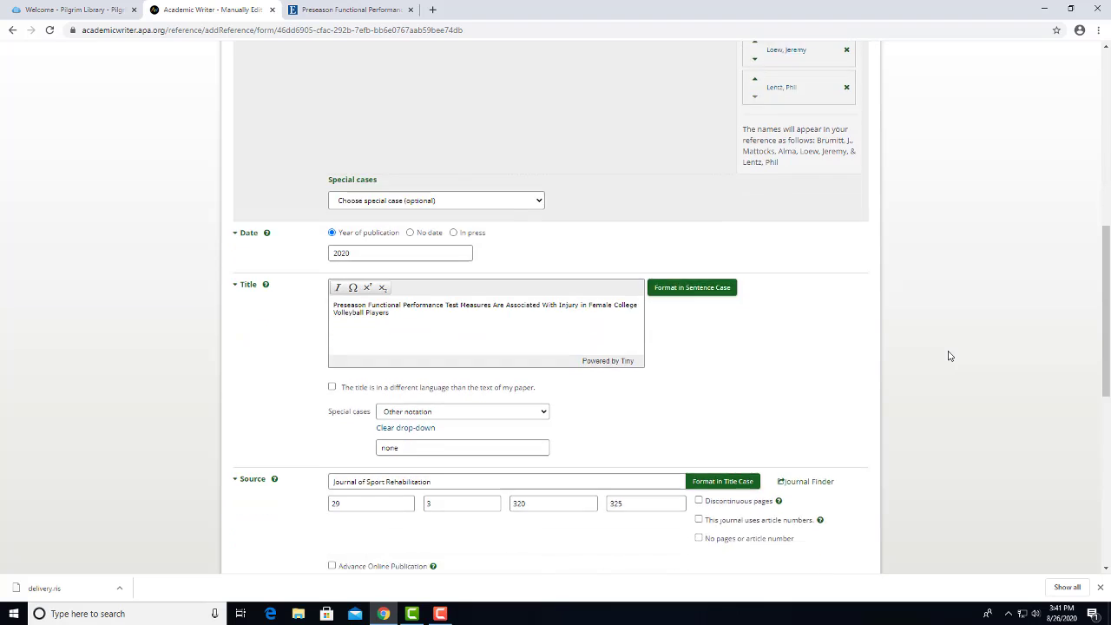
scroll(949, 356, down, 2)
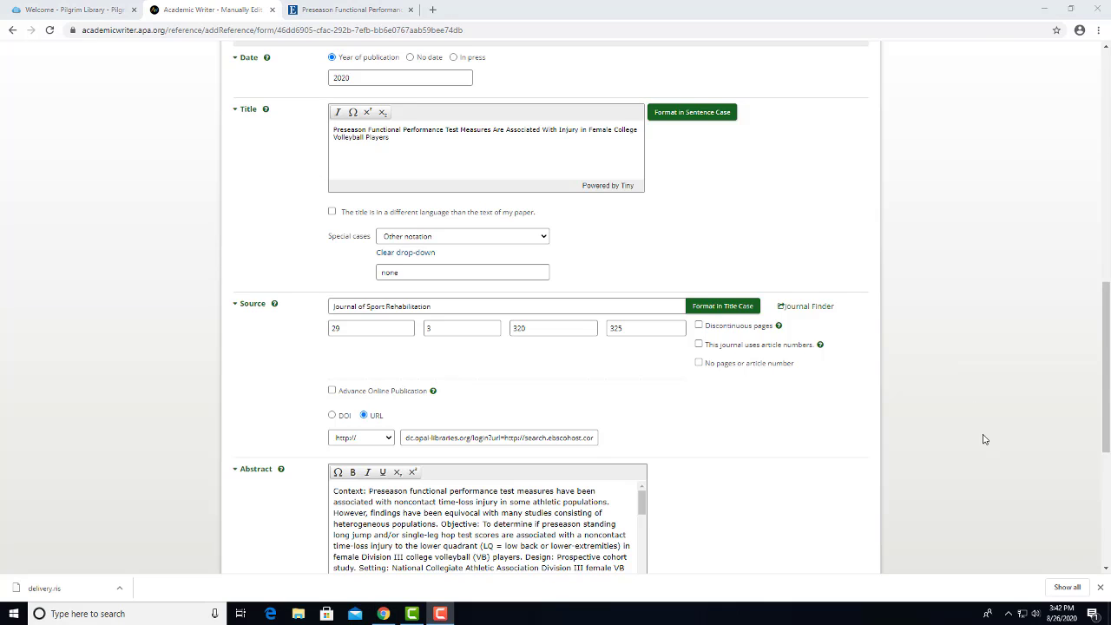
click(692, 116)
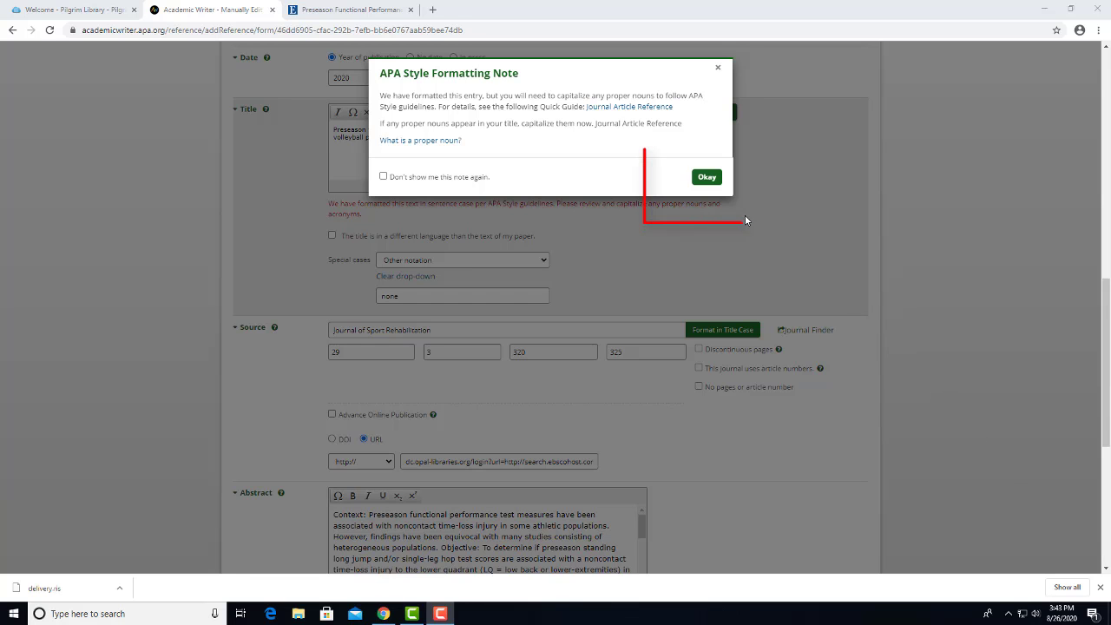
Dismiss the APA formatting note and scroll to the bottom of the edit form
click(707, 177)
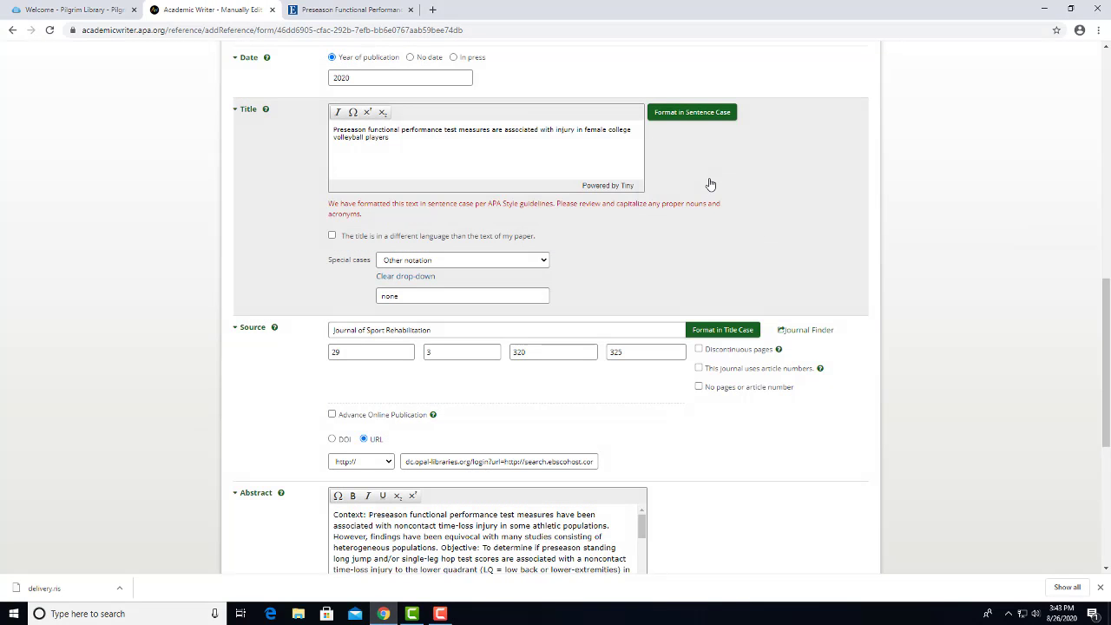
scroll(963, 469, down, 3)
scroll(959, 465, down, 2)
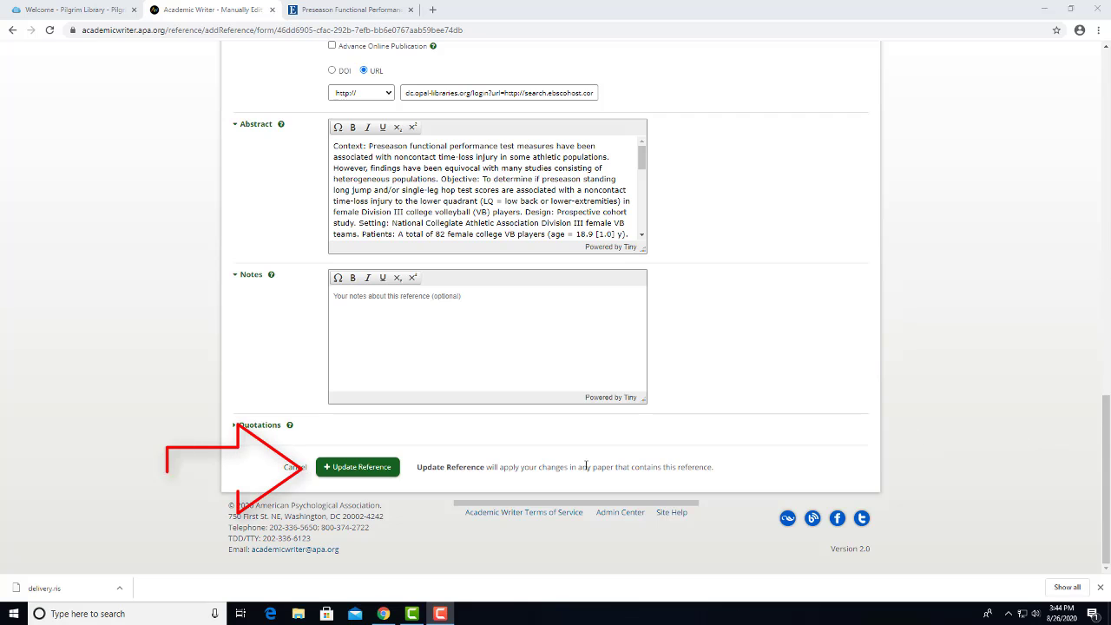
click(382, 469)
Save the edited reference with Update Reference and go to My References
click(382, 470)
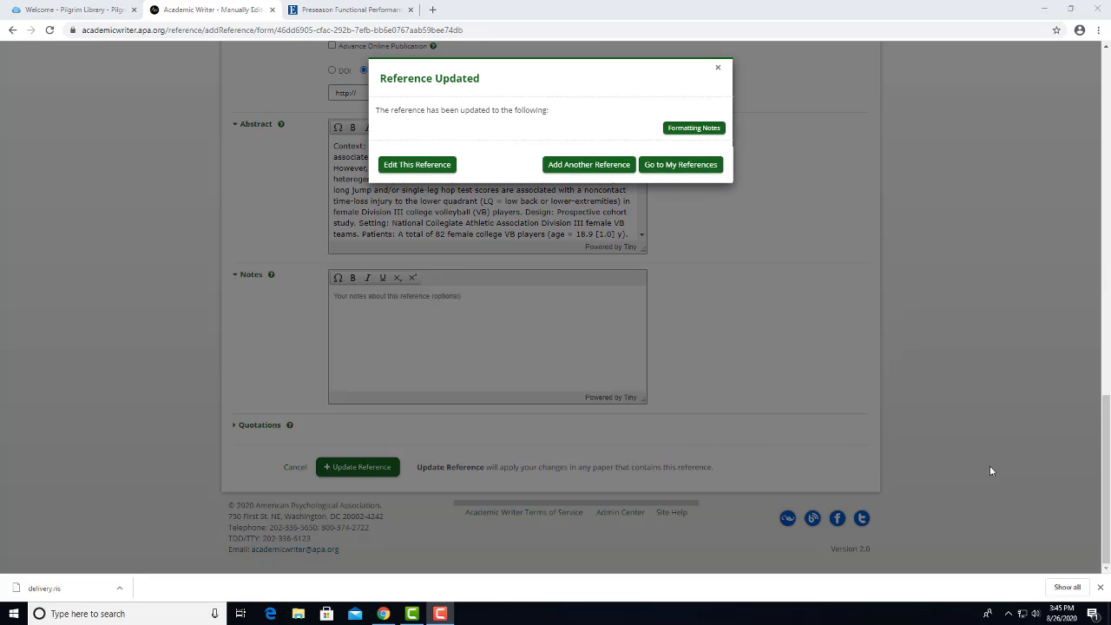
click(687, 166)
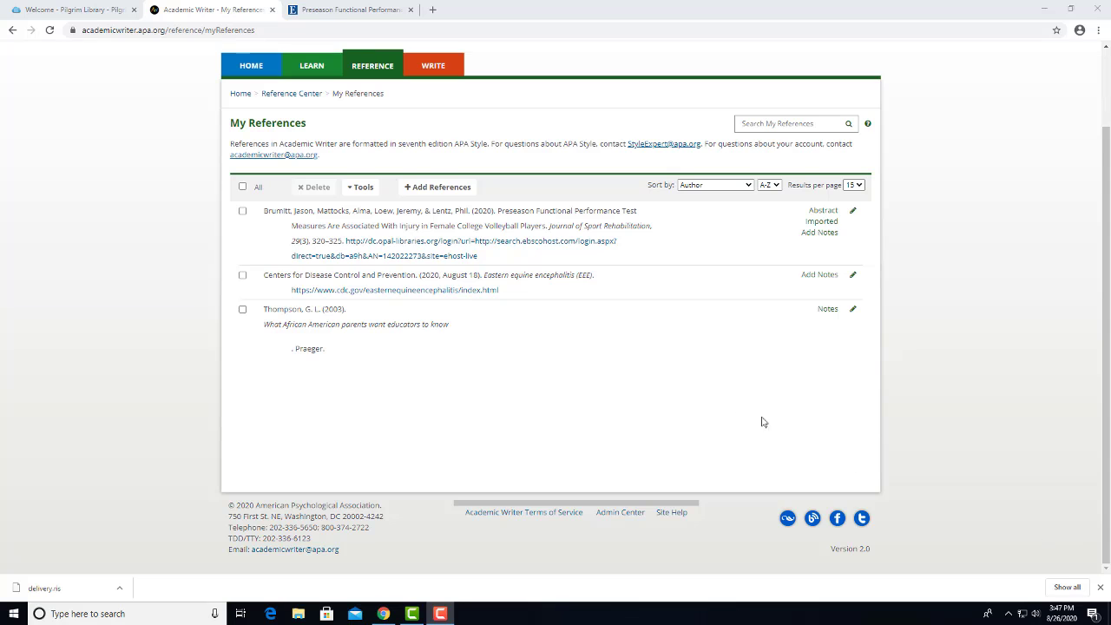
Browse the Learning Center's Quick Guides to Capitalization under Mechanics of Style
click(310, 67)
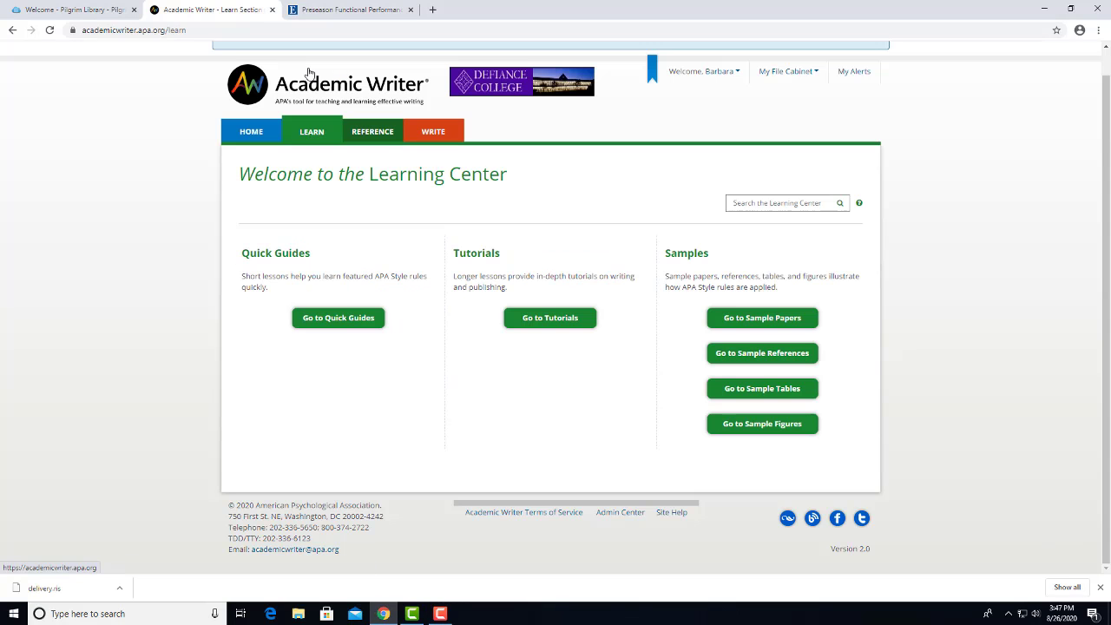
click(327, 323)
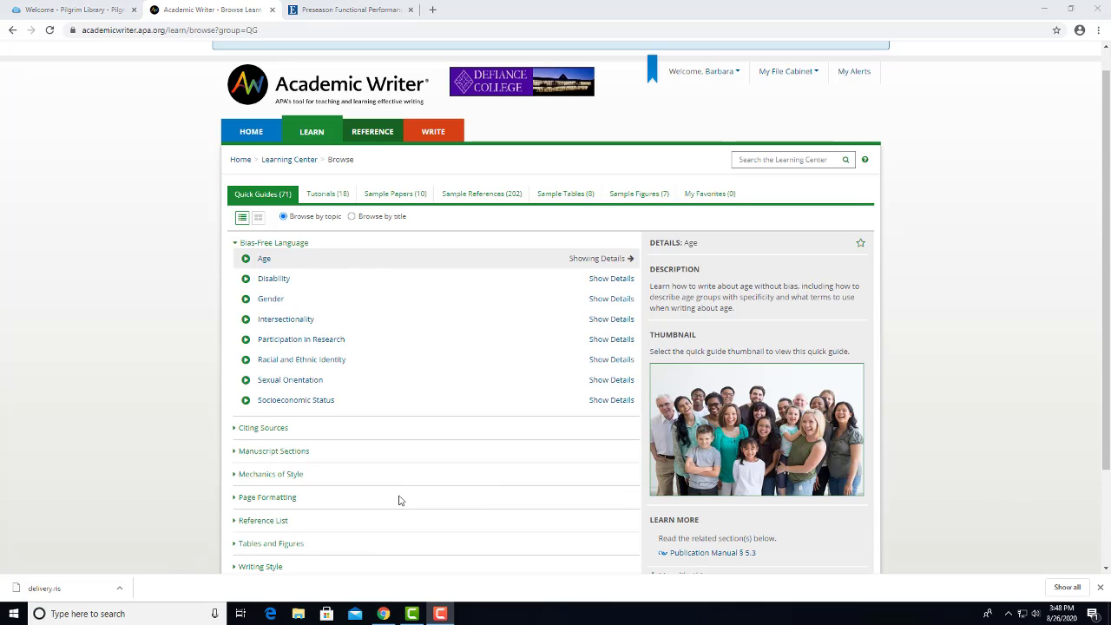
click(294, 477)
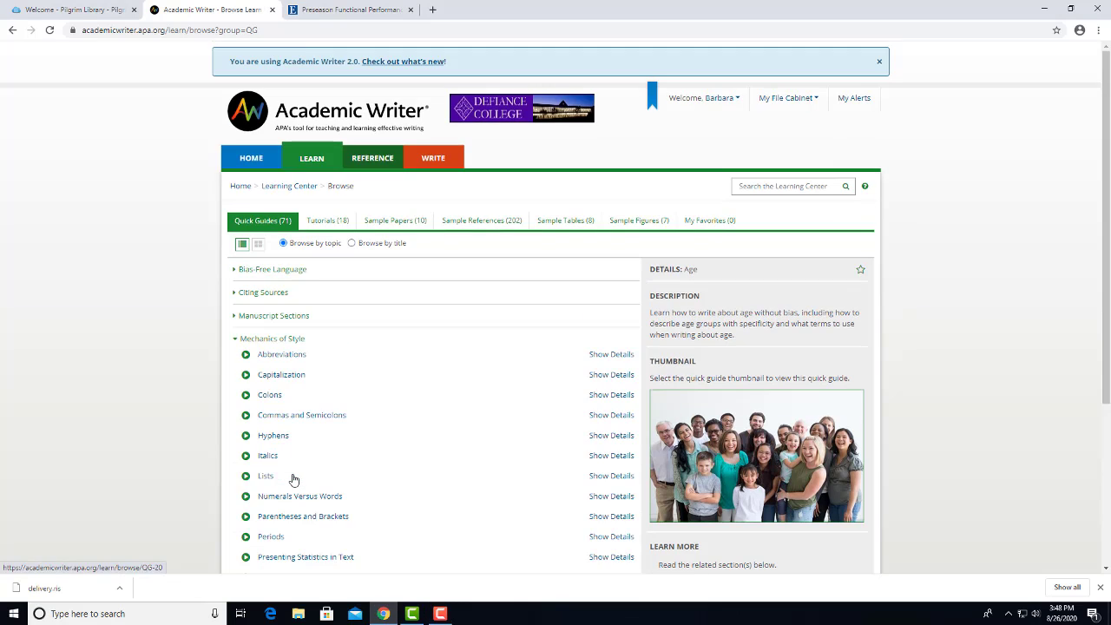
click(291, 378)
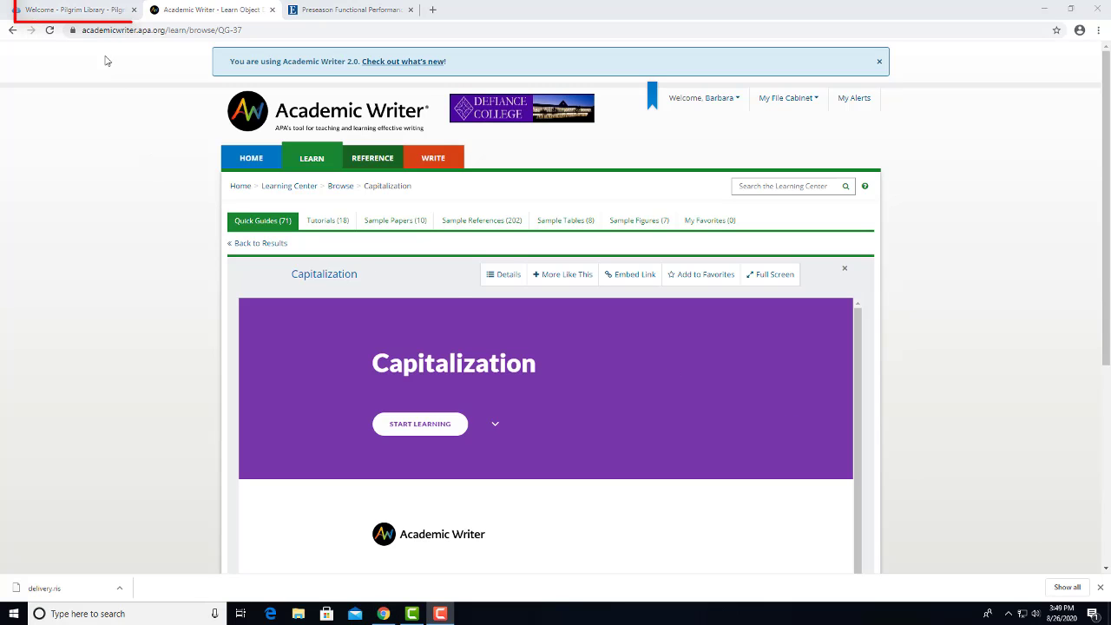
From Pilgrim Library's Library Links, select APA under Research Guides, then open Staff Contact
click(96, 16)
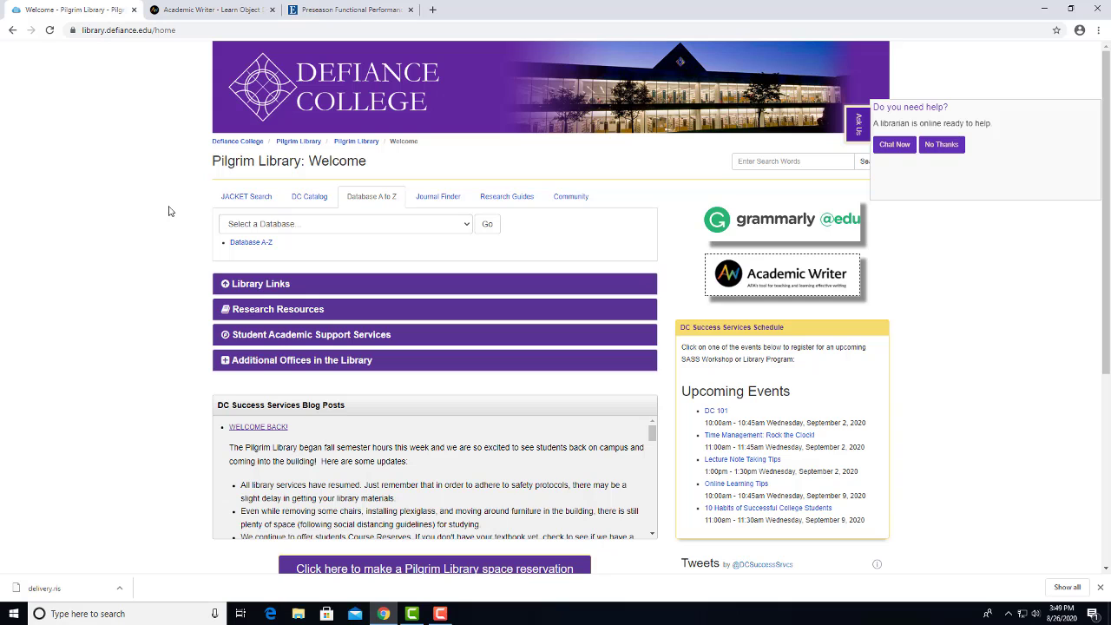
click(258, 287)
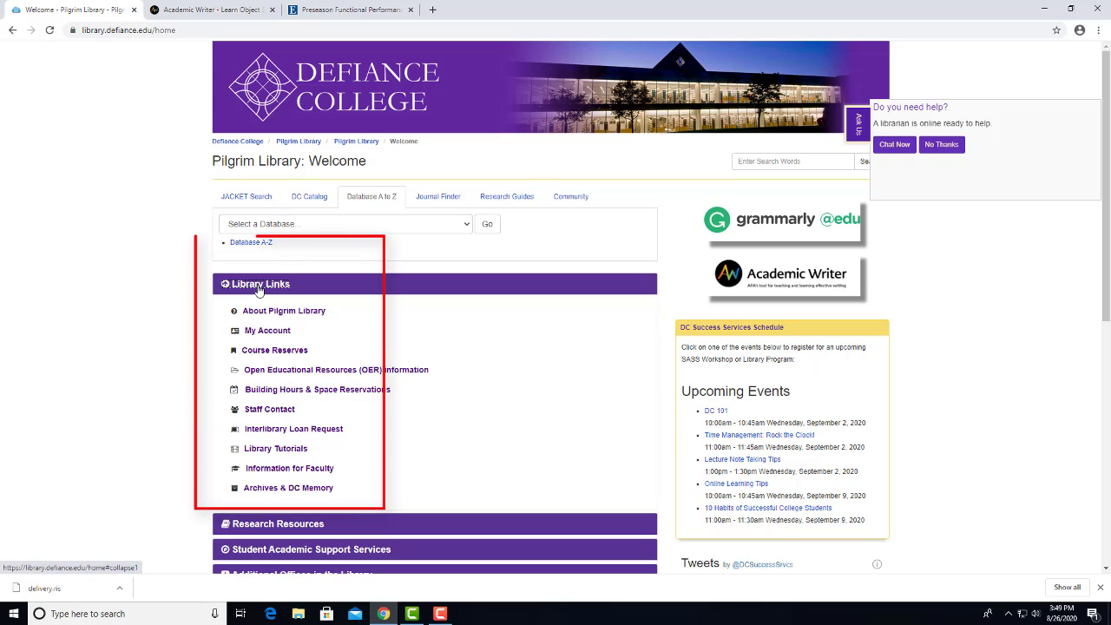
click(507, 198)
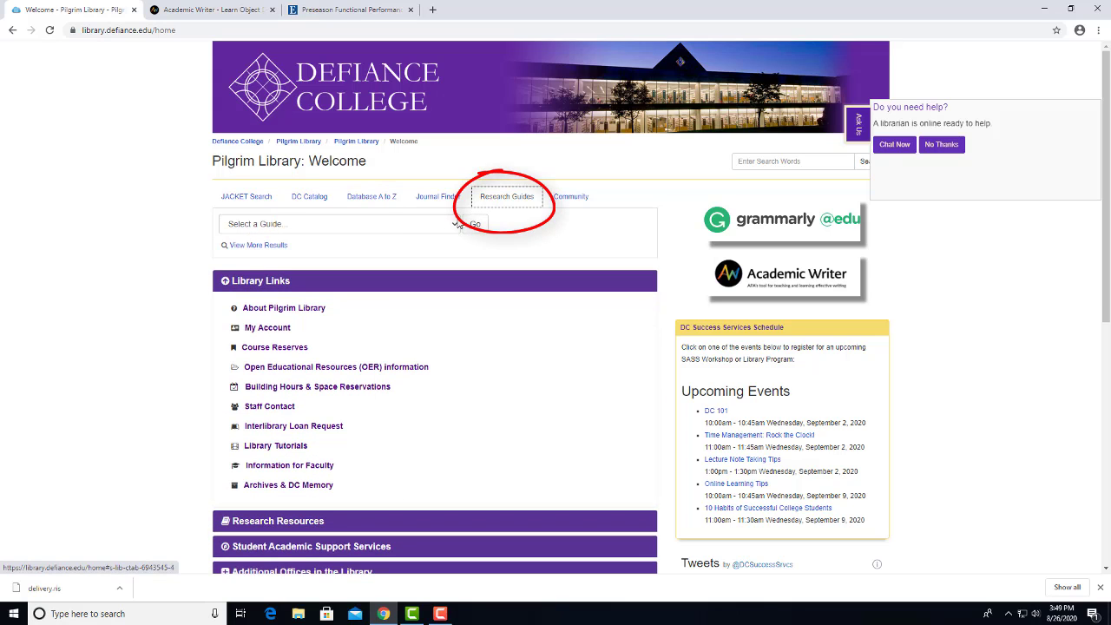
click(458, 224)
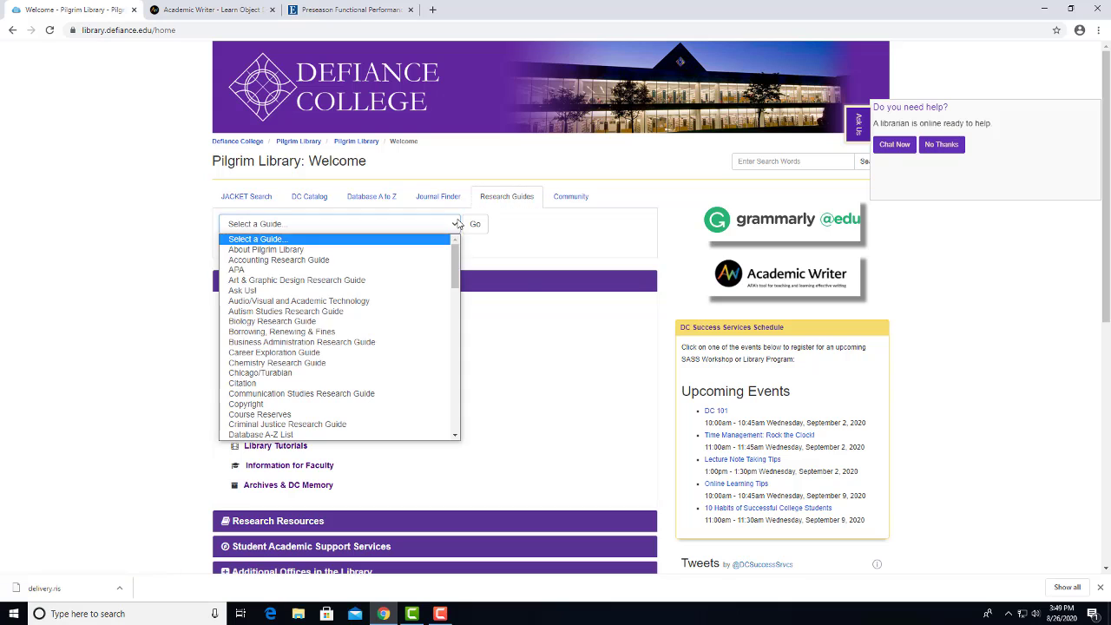
click(315, 270)
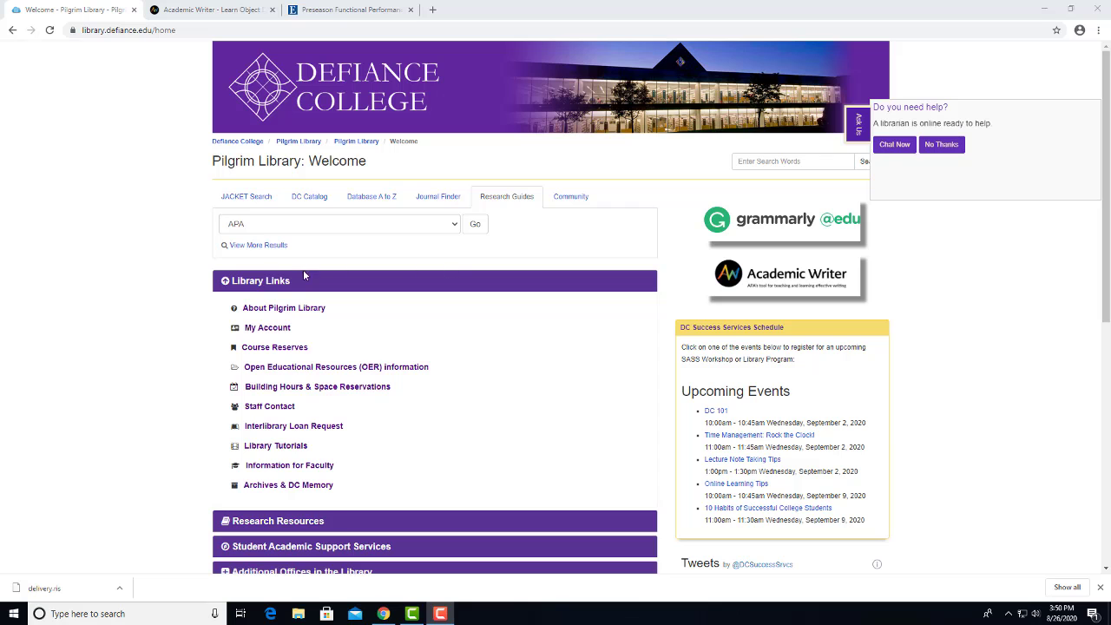
click(258, 407)
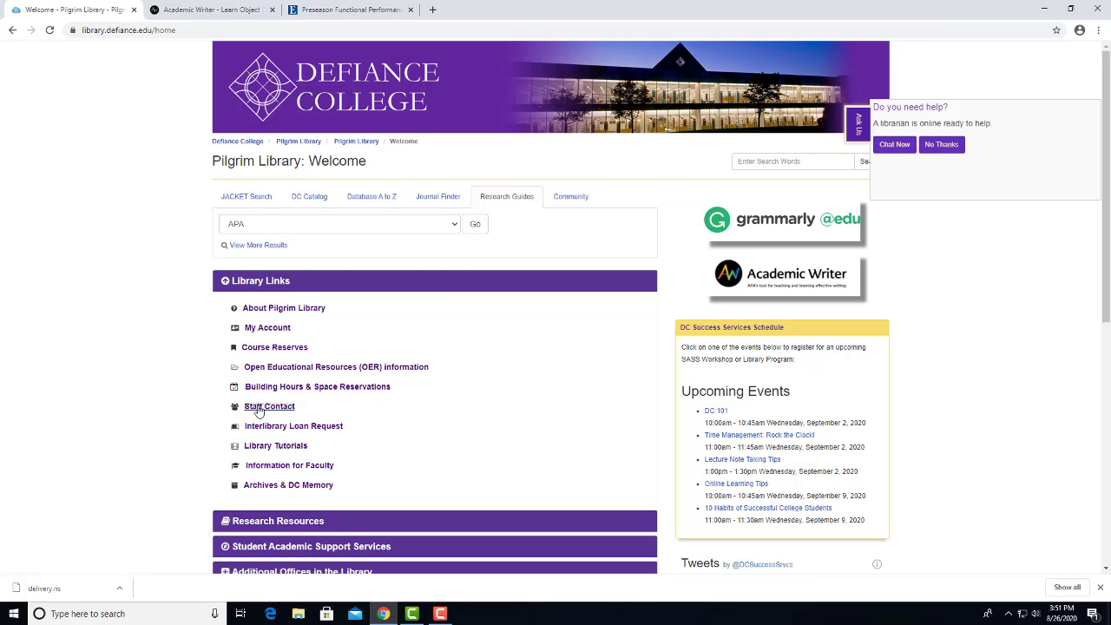